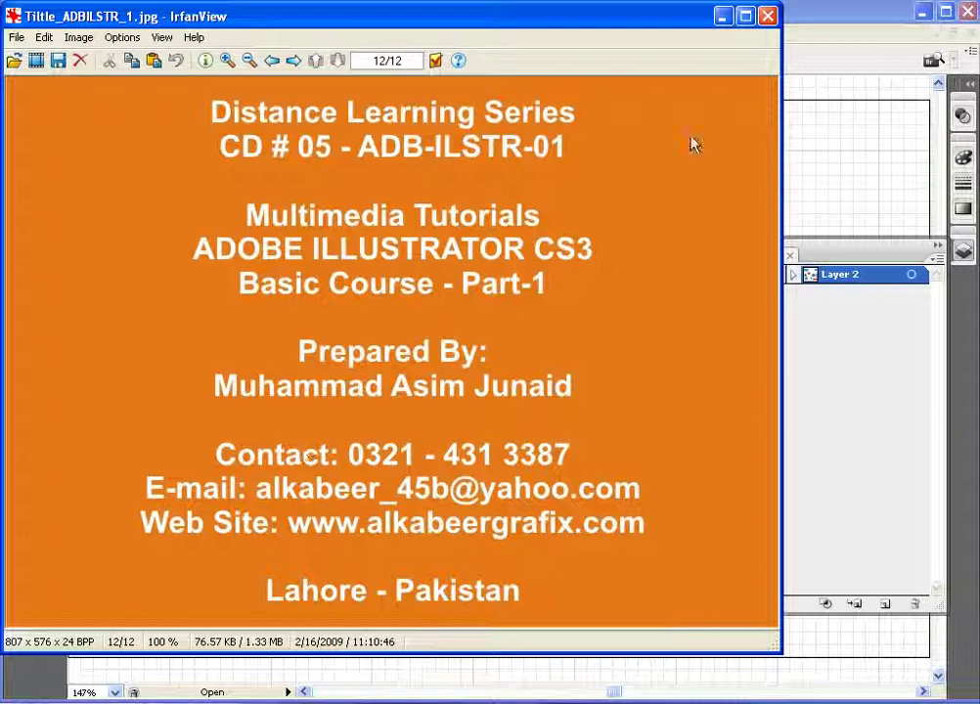
Close the IrfanView title card, check the shapes' 5 pt, 2 pt and 1 pt strokes, and select the left green star
click(818, 37)
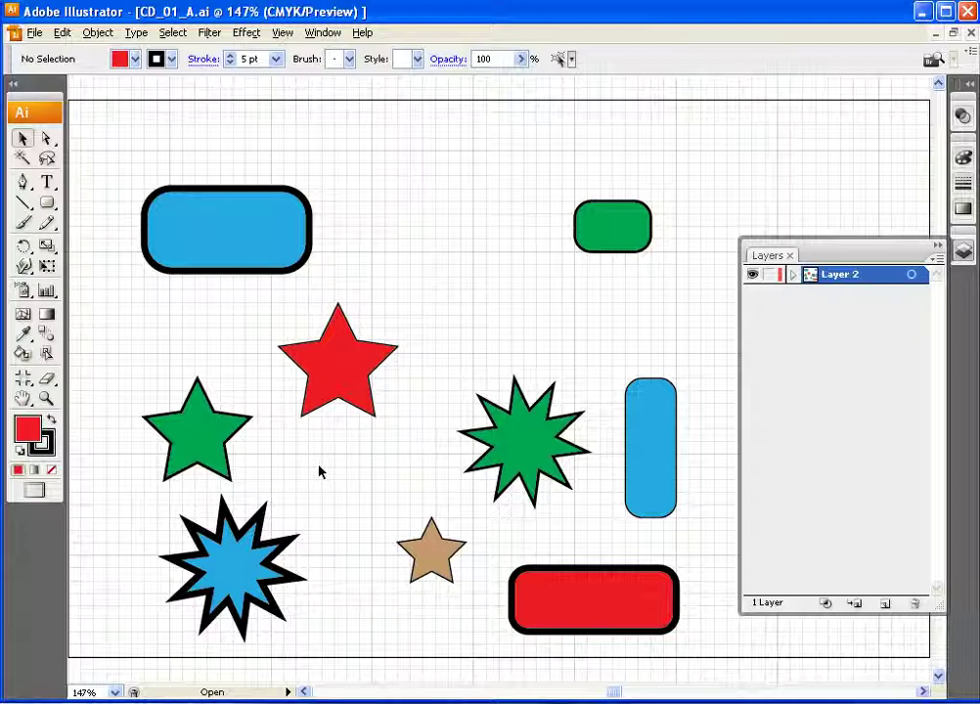
click(573, 600)
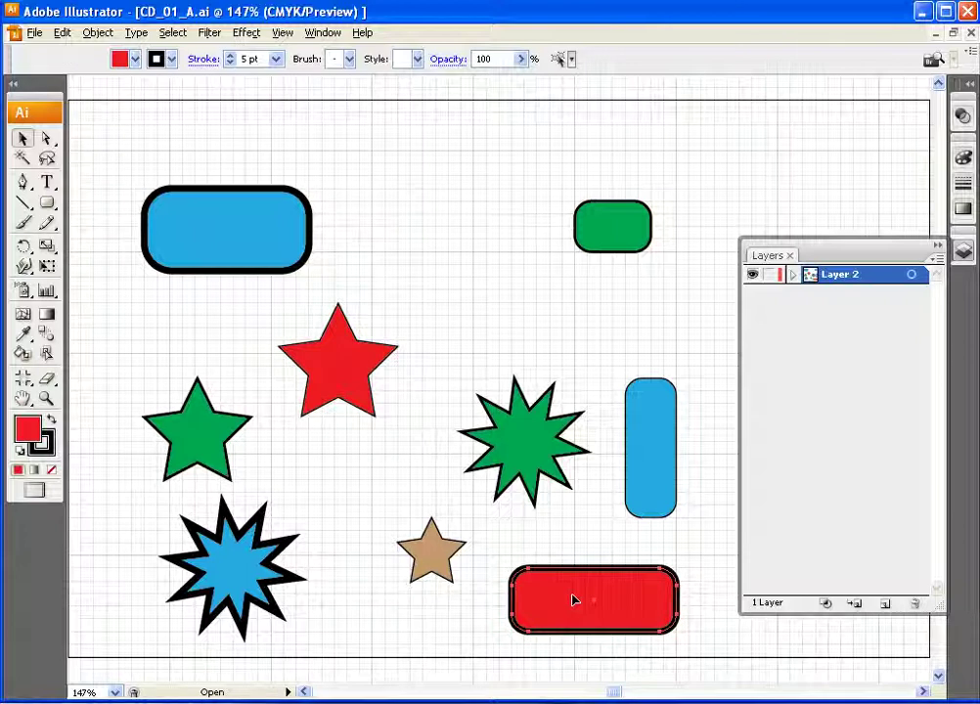
click(230, 219)
shift+click(231, 470)
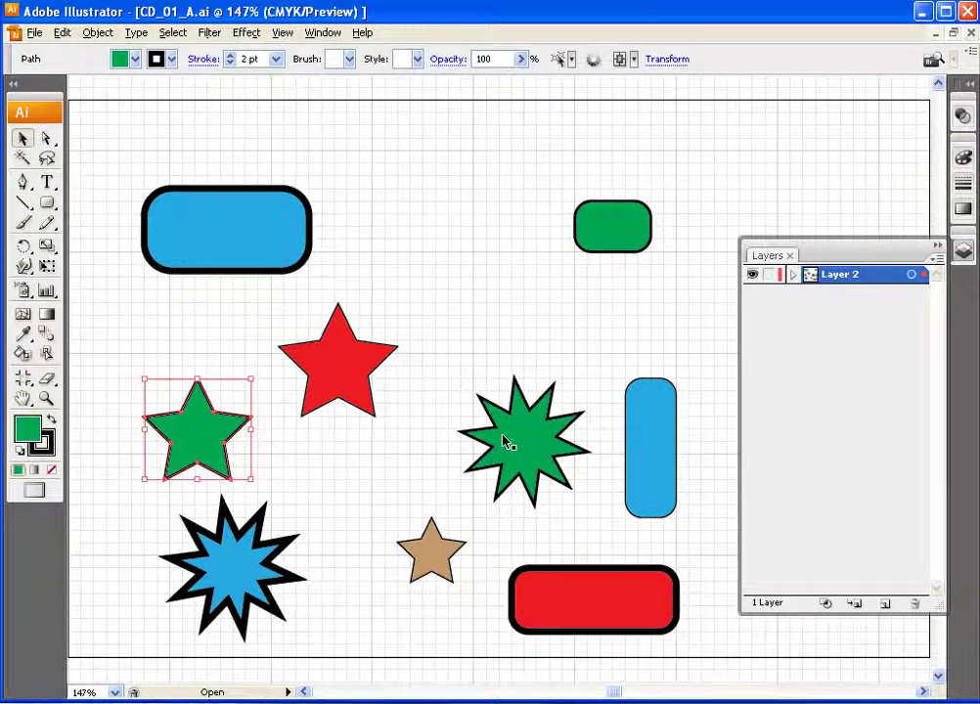
click(440, 573)
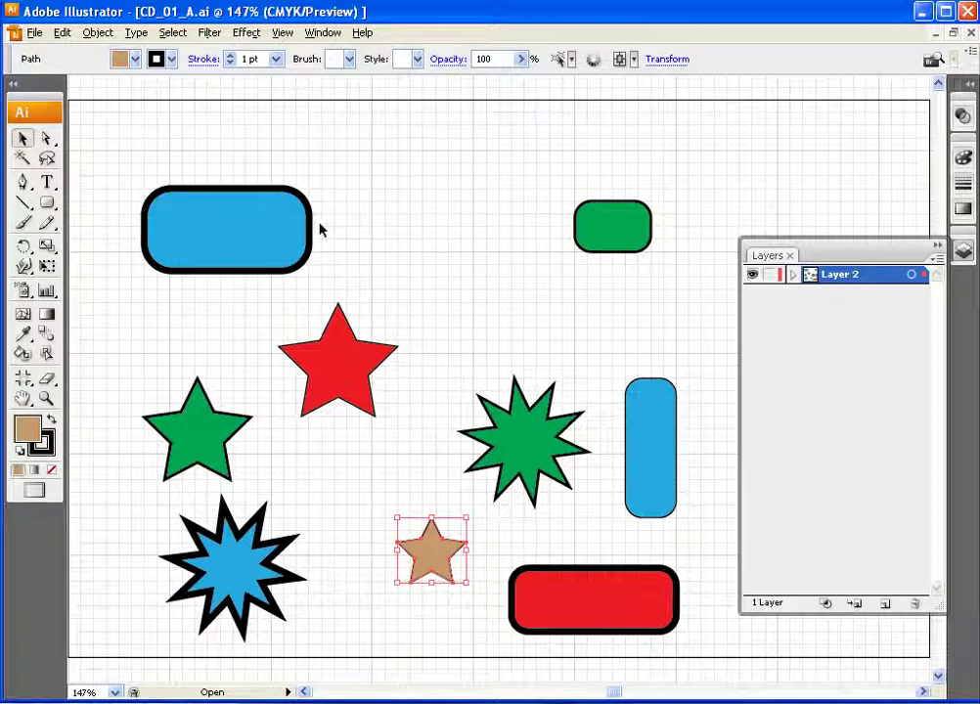
click(220, 149)
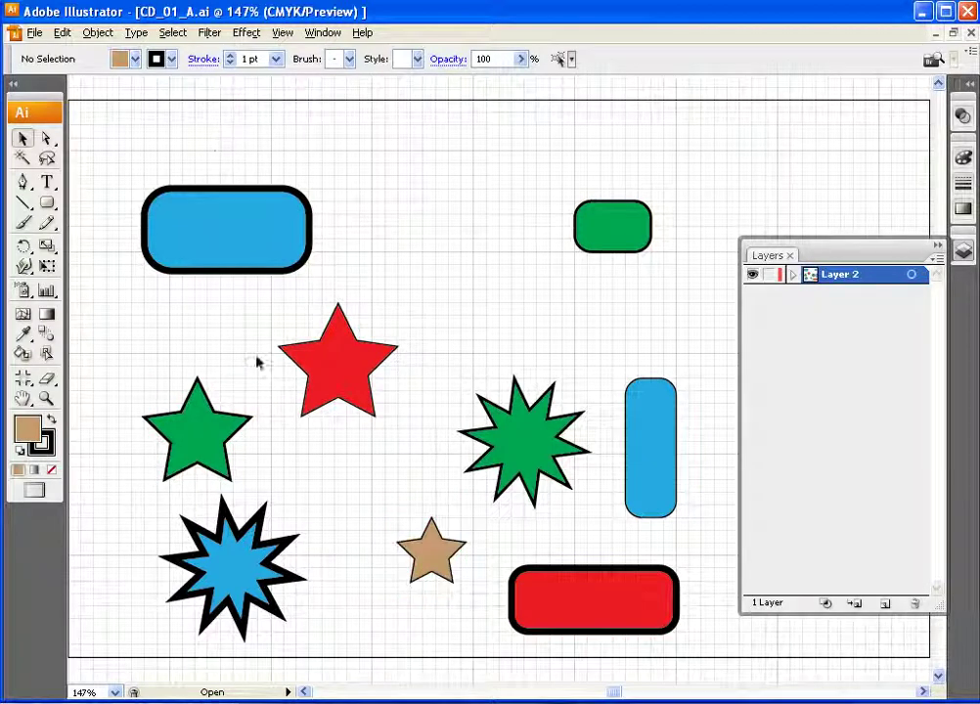
click(188, 432)
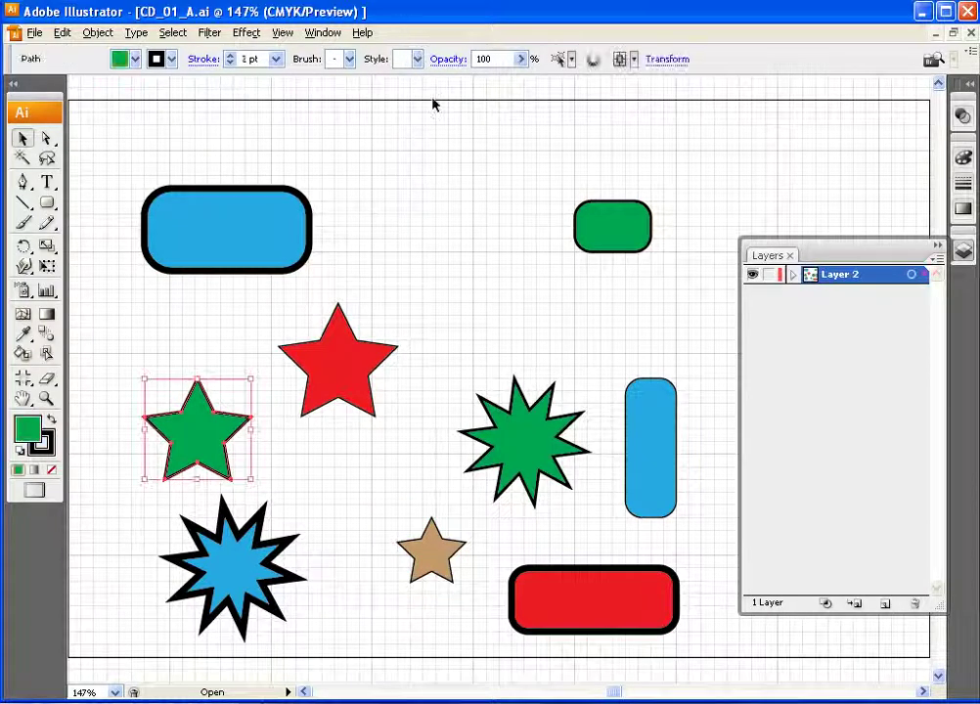
Set the left green star's opacity to 50% with the Control bar slider
click(520, 59)
drag(515, 84, 480, 84)
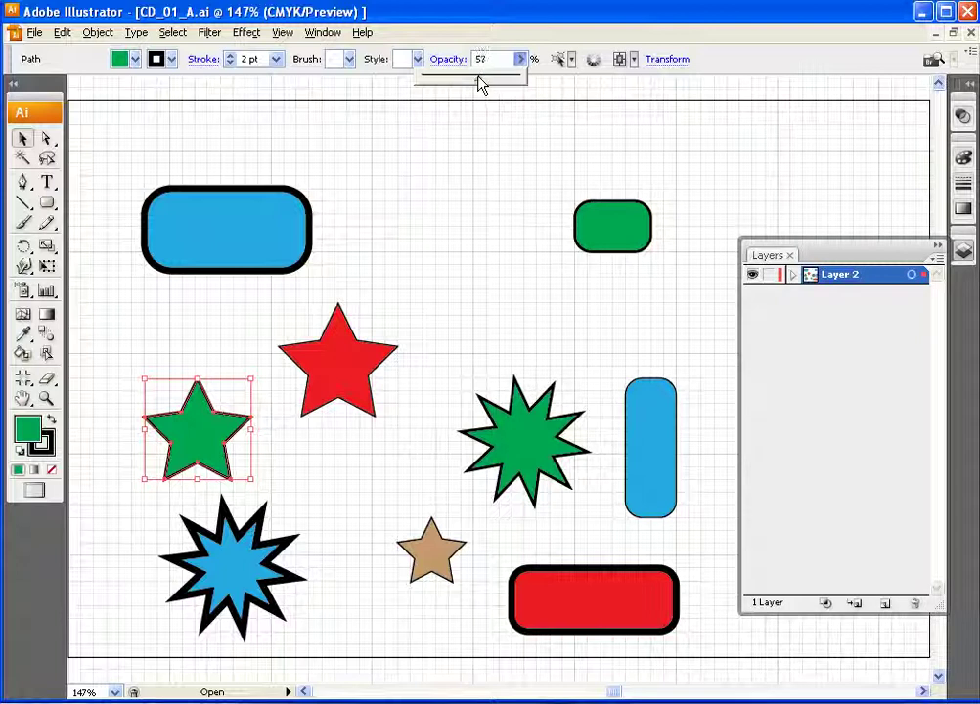
mouse_move(477, 84)
mouse_down()
mouse_move(470, 76)
mouse_move(473, 84)
mouse_up()
Give the bottom red rounded rectangle 50% opacity, then select the blue top-left rectangle
click(596, 615)
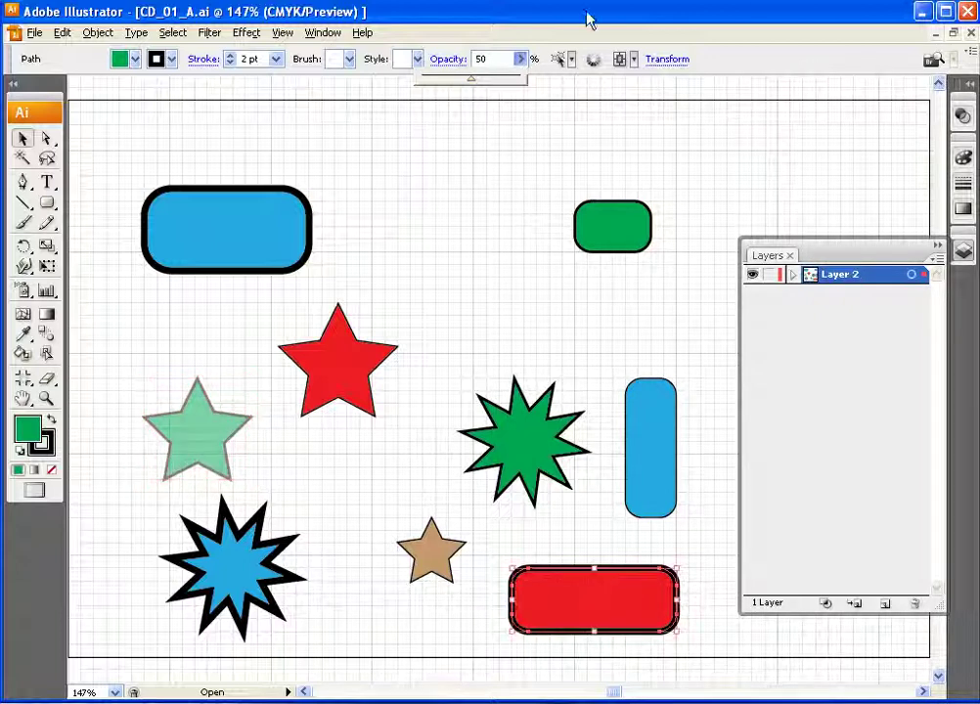
click(521, 59)
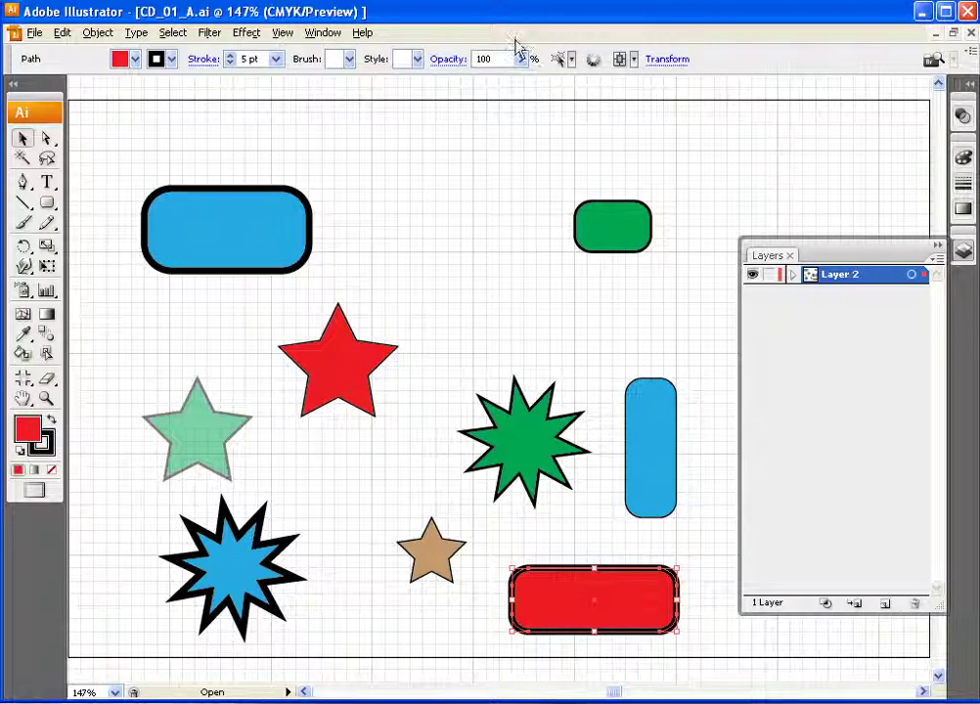
click(521, 60)
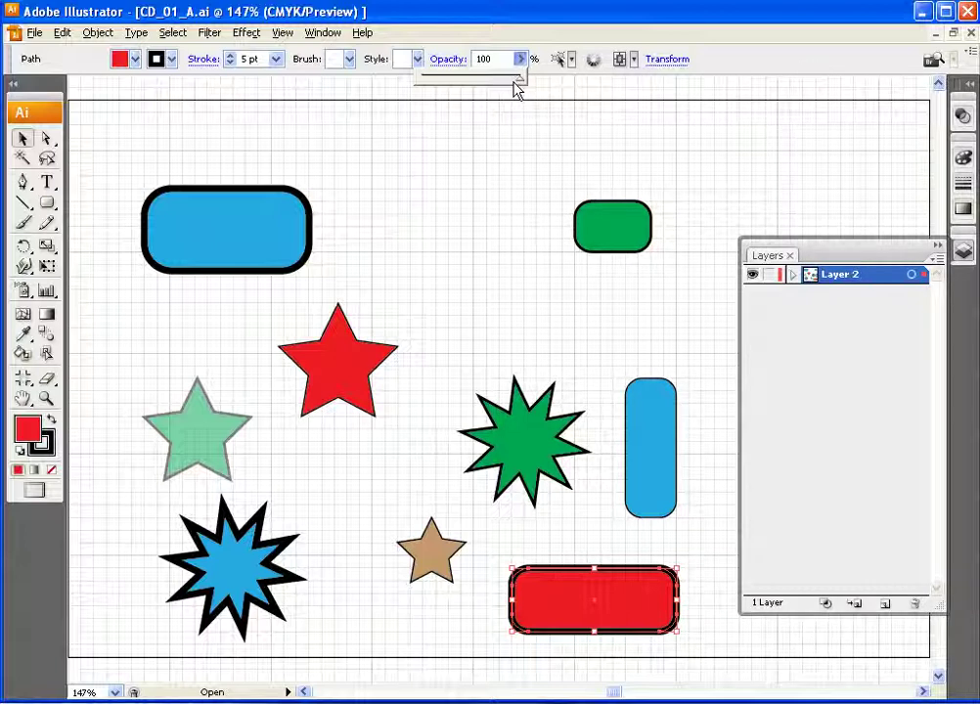
drag(523, 77, 470, 80)
drag(475, 78, 473, 86)
click(467, 384)
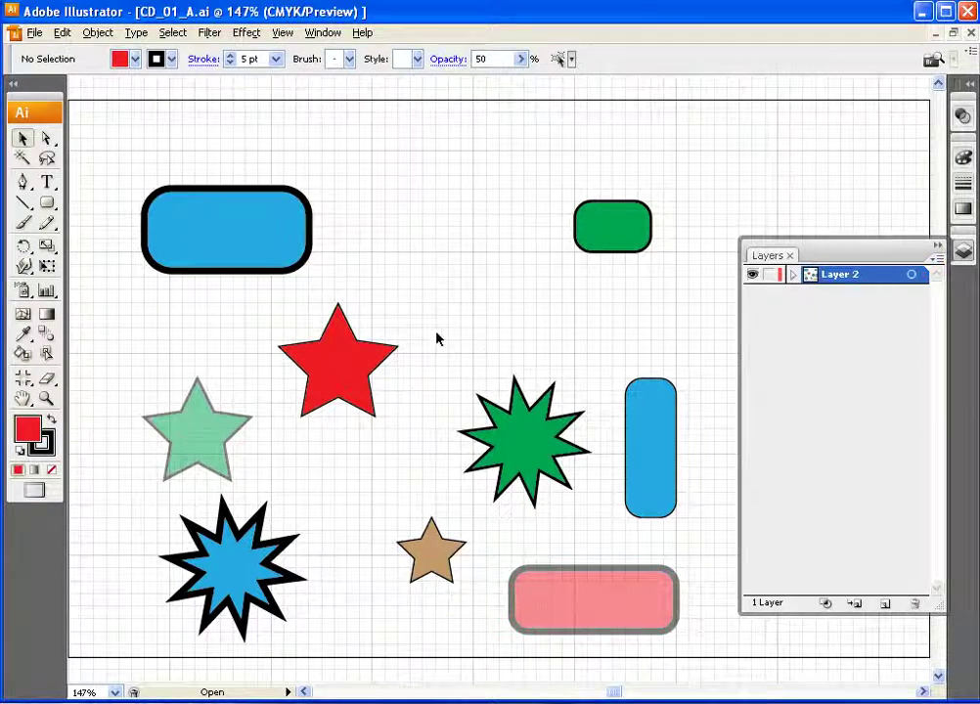
click(241, 223)
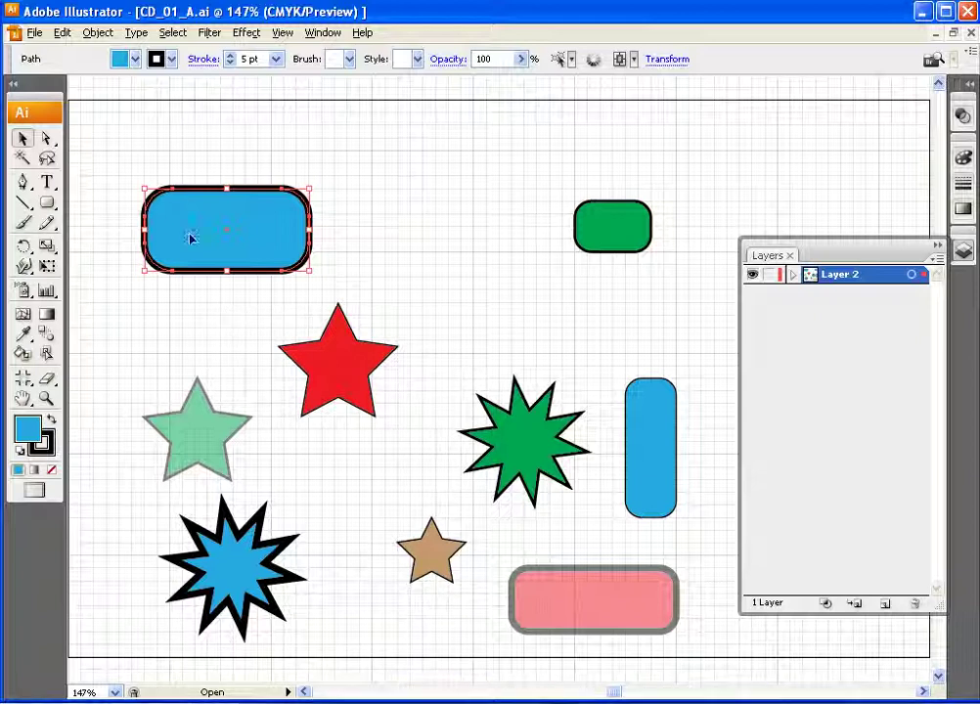
click(174, 33)
mouse_move(186, 168)
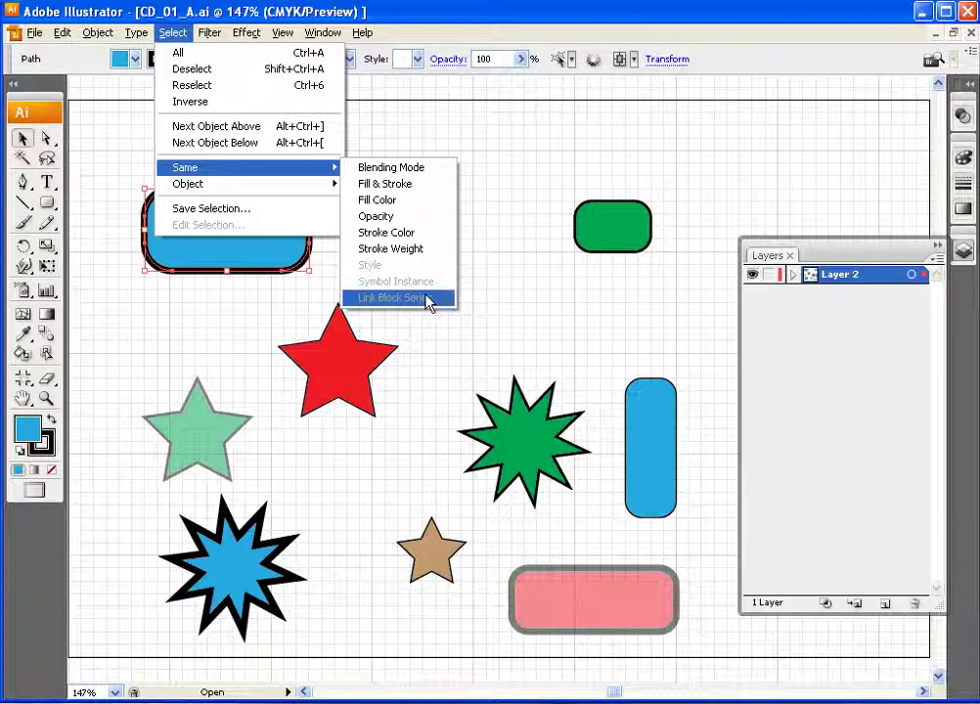
click(410, 172)
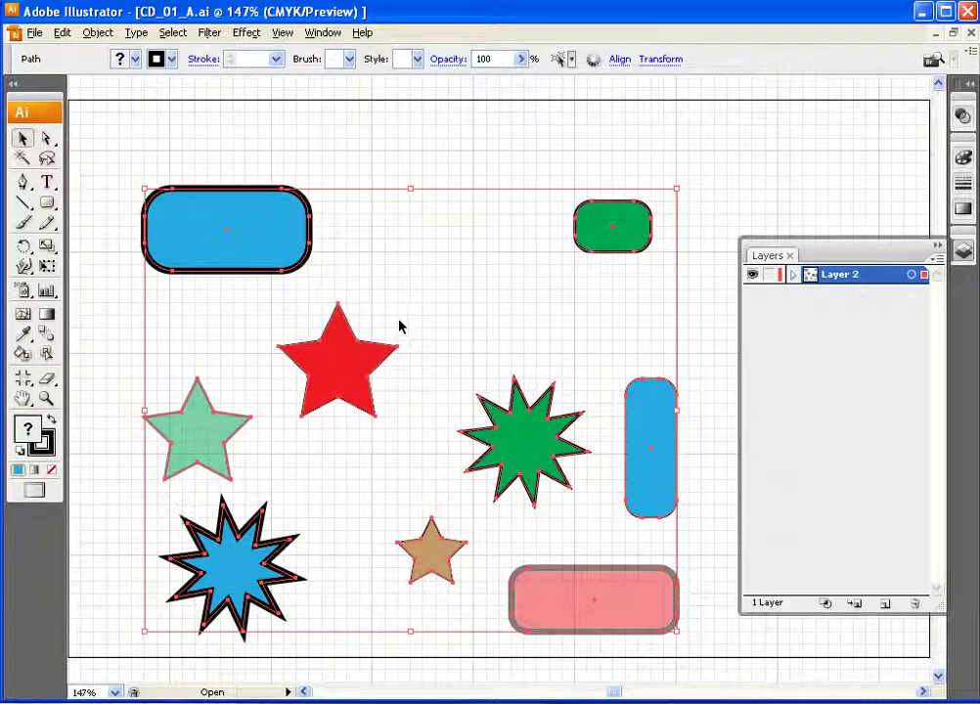
click(417, 275)
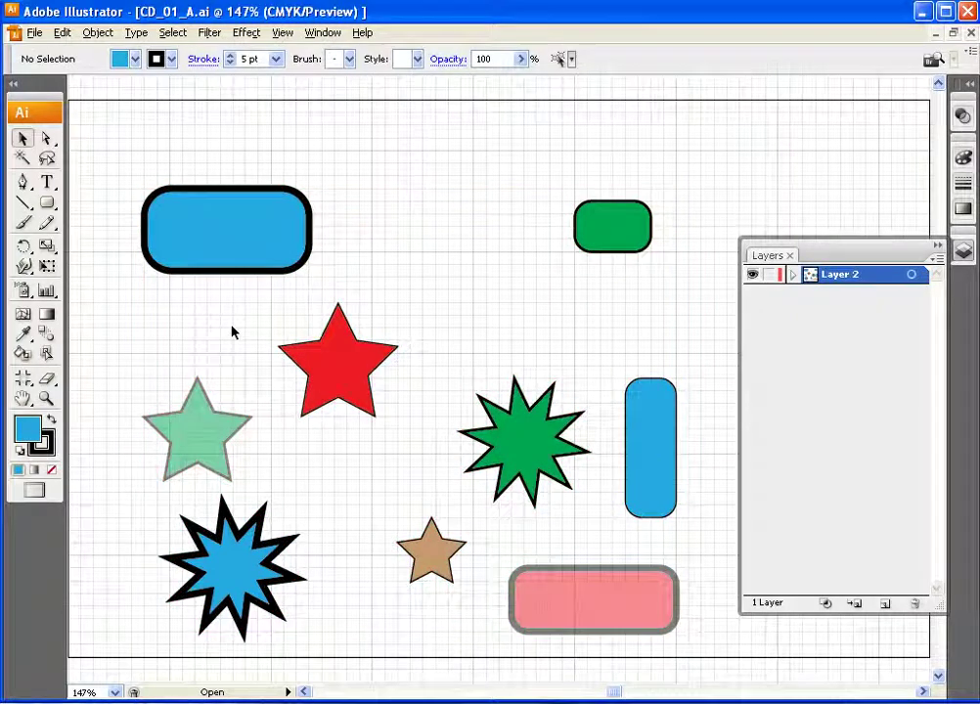
click(261, 229)
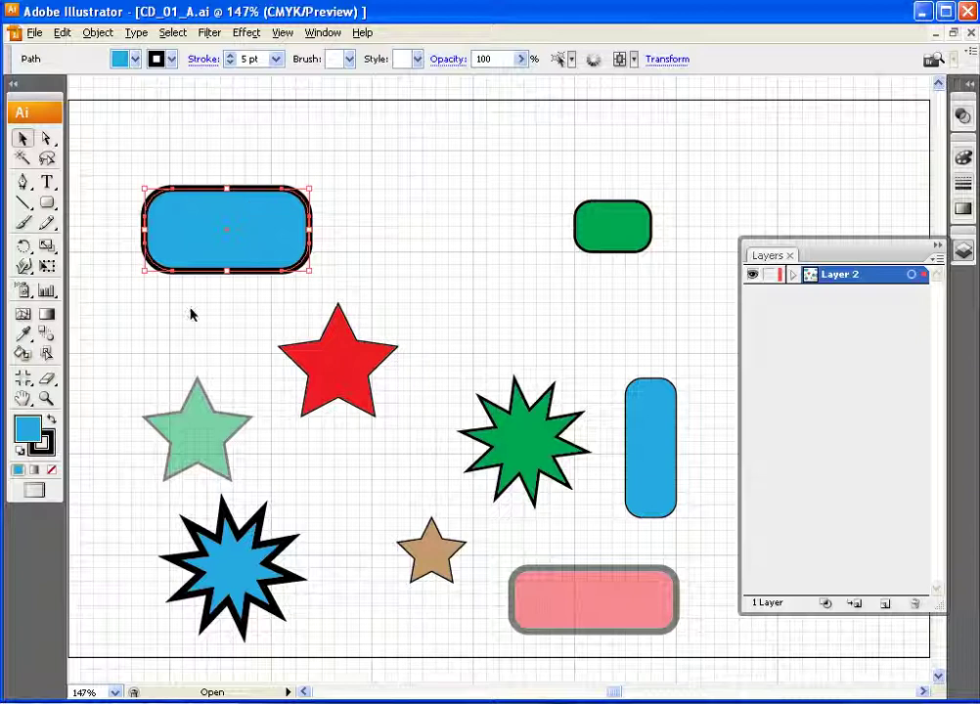
With the blue rounded rectangle selected, use Select > Same > Fill & Stroke to add the blue starburst
click(190, 234)
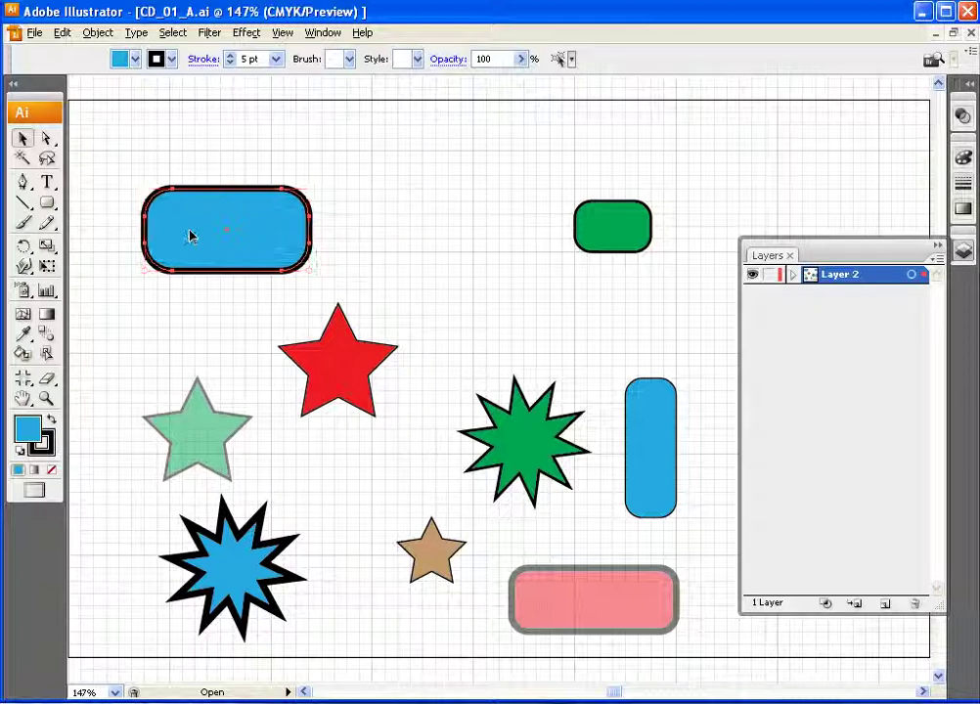
click(185, 37)
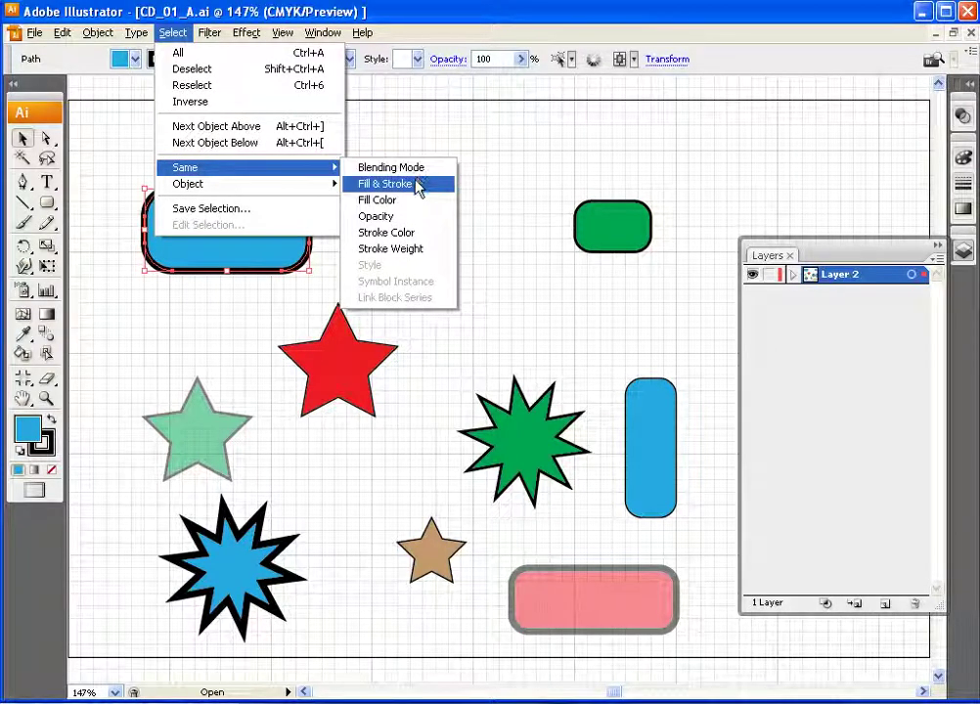
click(244, 276)
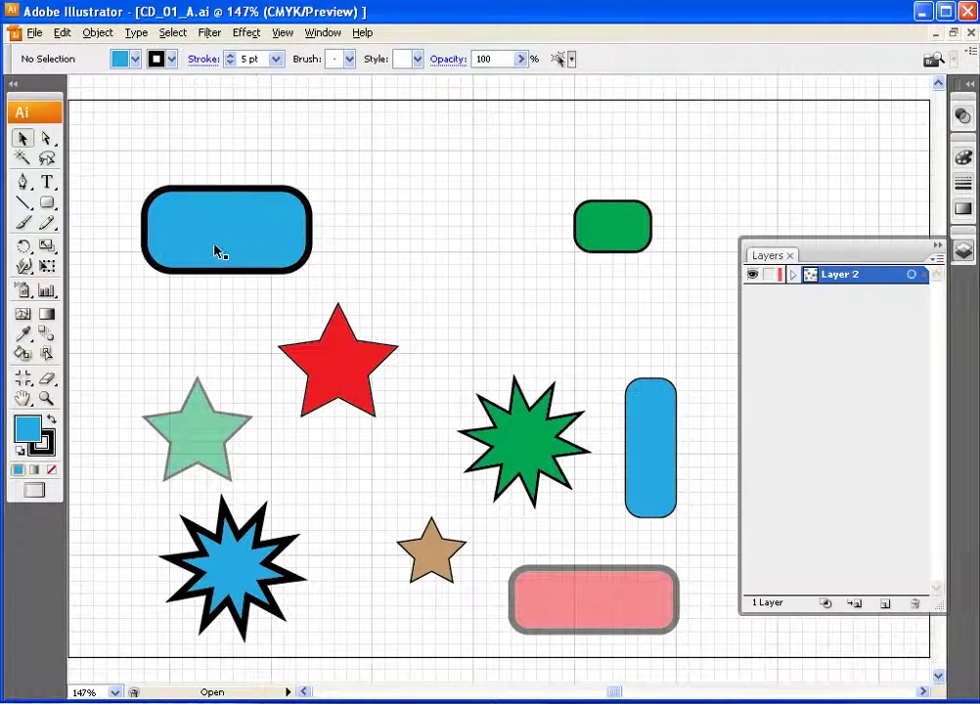
click(218, 251)
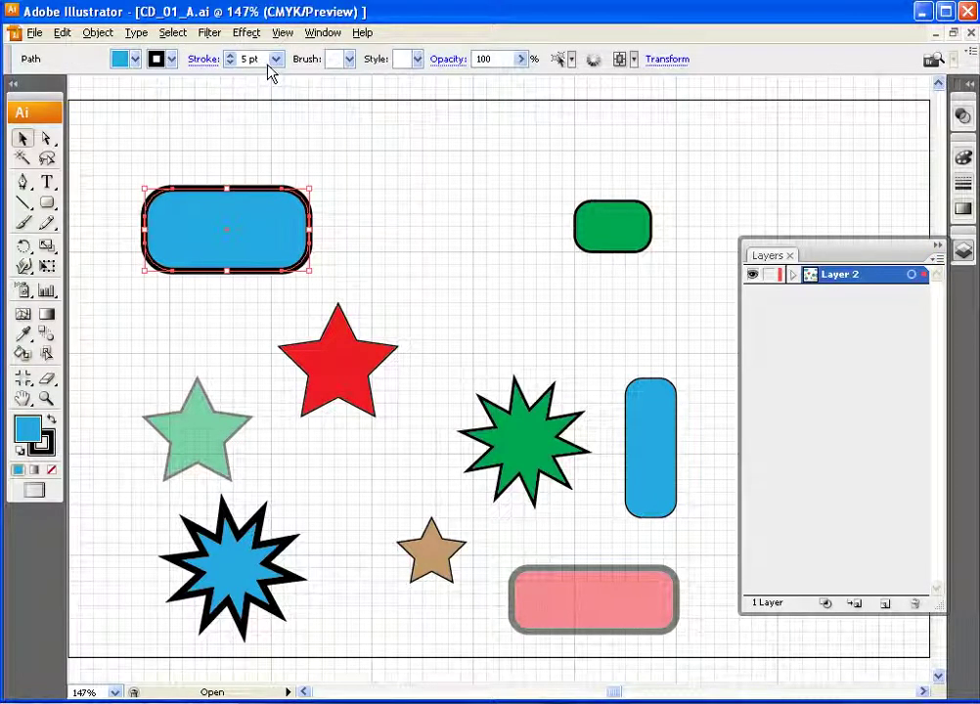
click(171, 32)
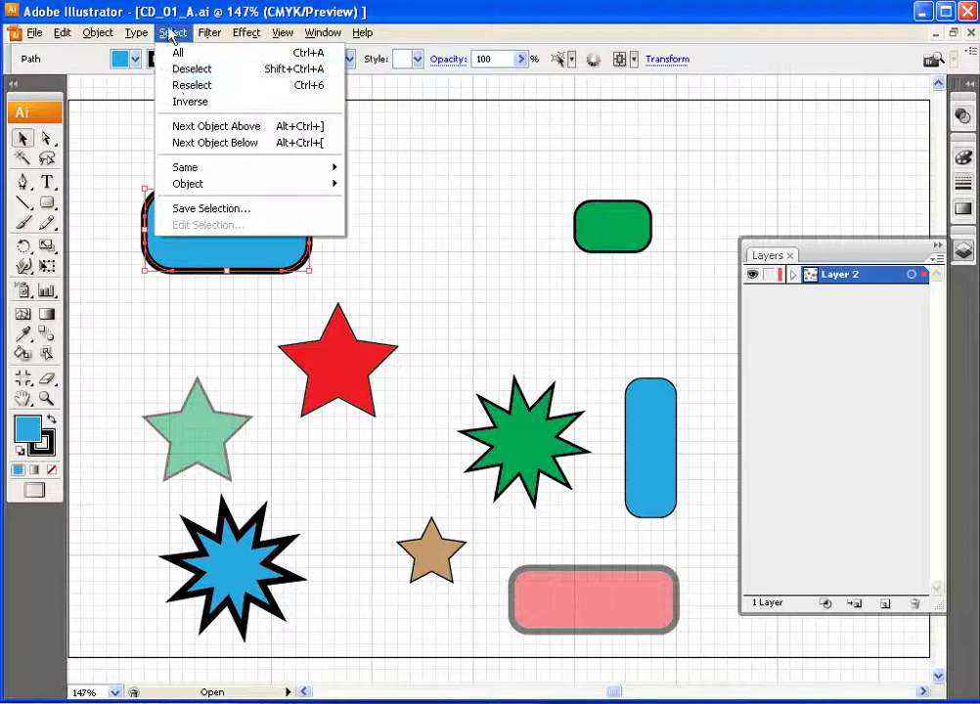
mouse_move(185, 167)
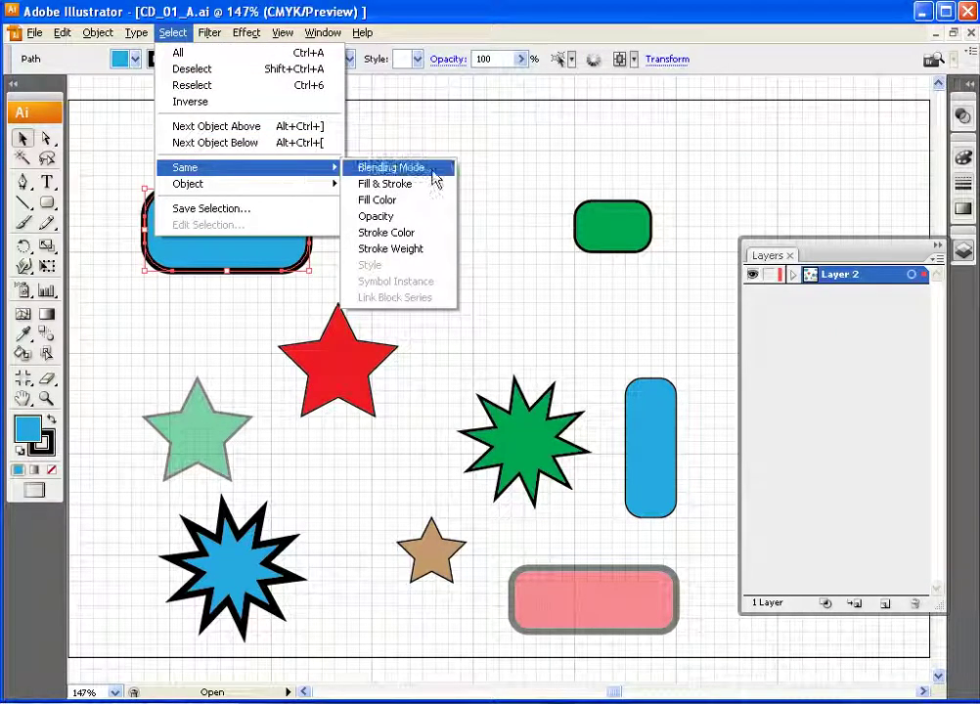
click(425, 192)
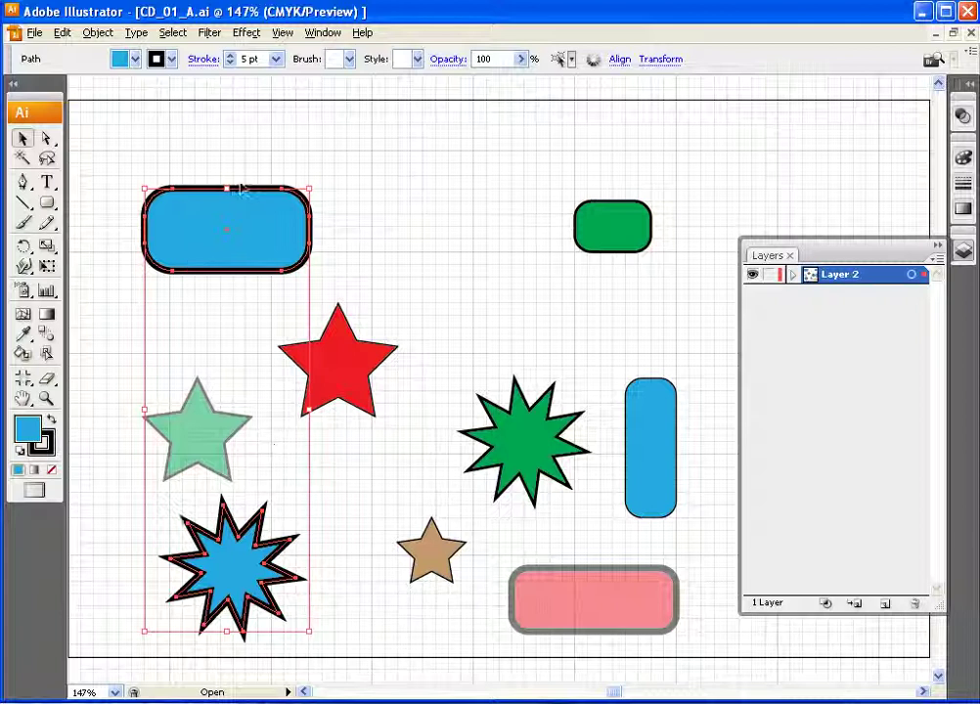
click(671, 440)
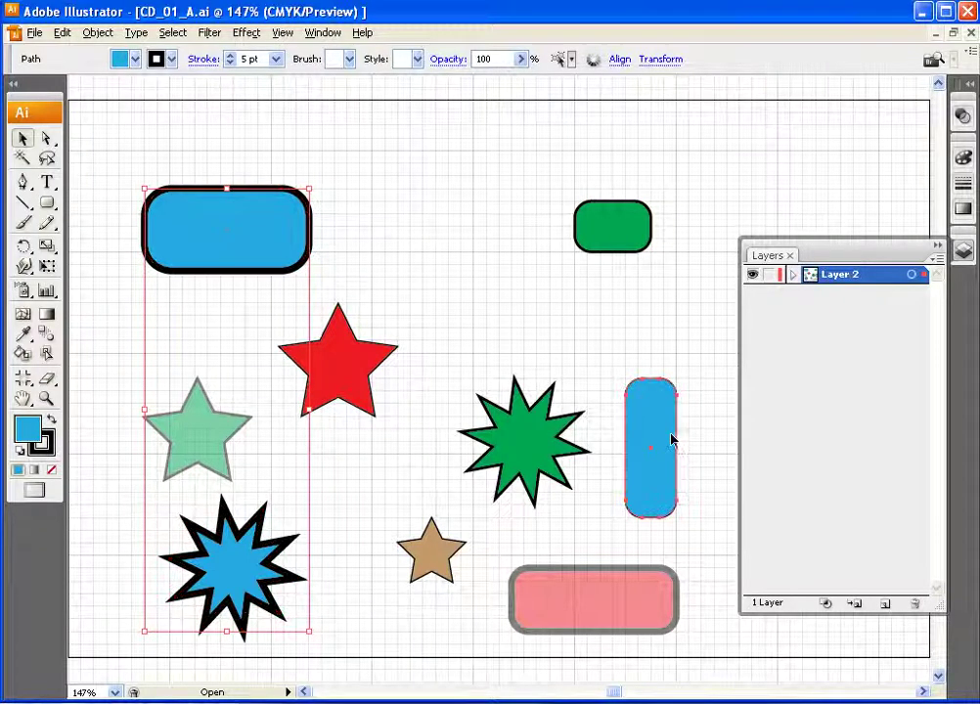
drag(650, 418, 609, 339)
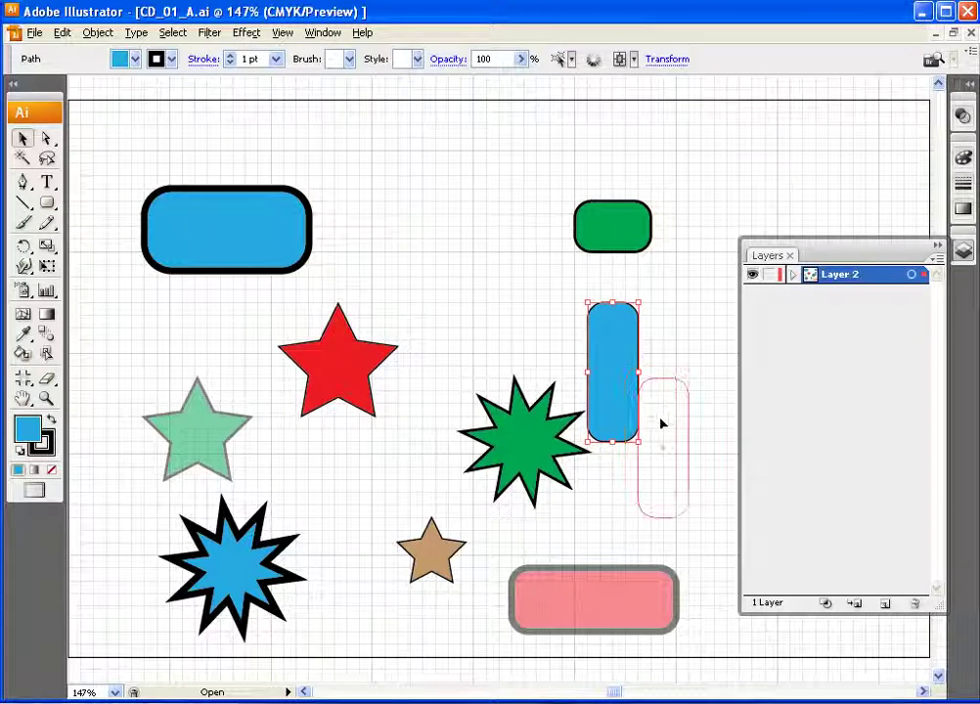
drag(608, 339, 662, 422)
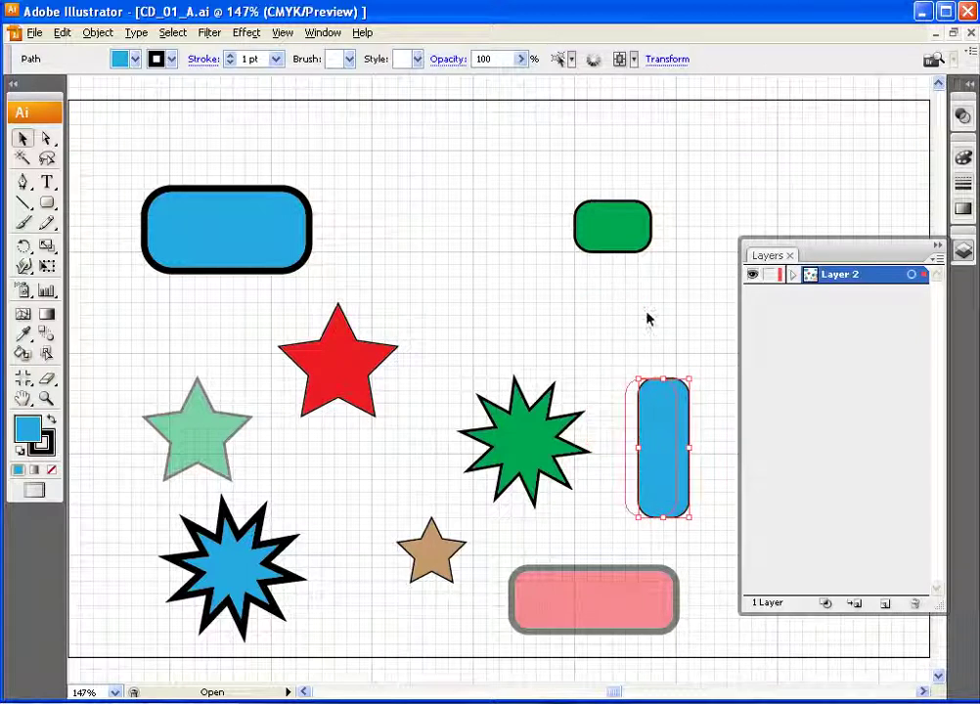
key(ctrl+z)
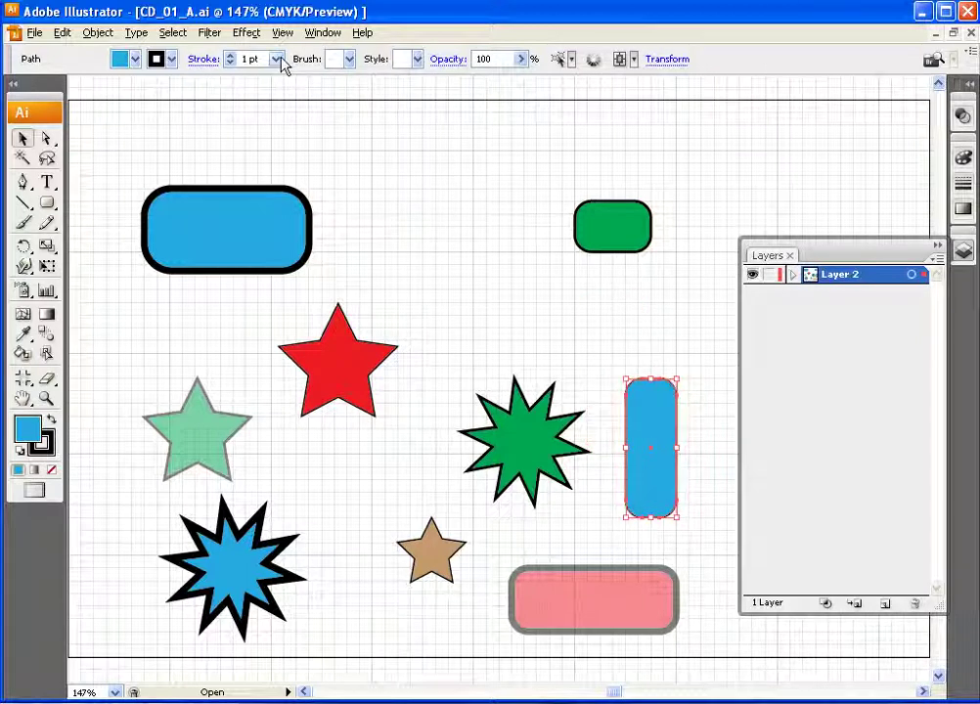
click(256, 224)
click(240, 567)
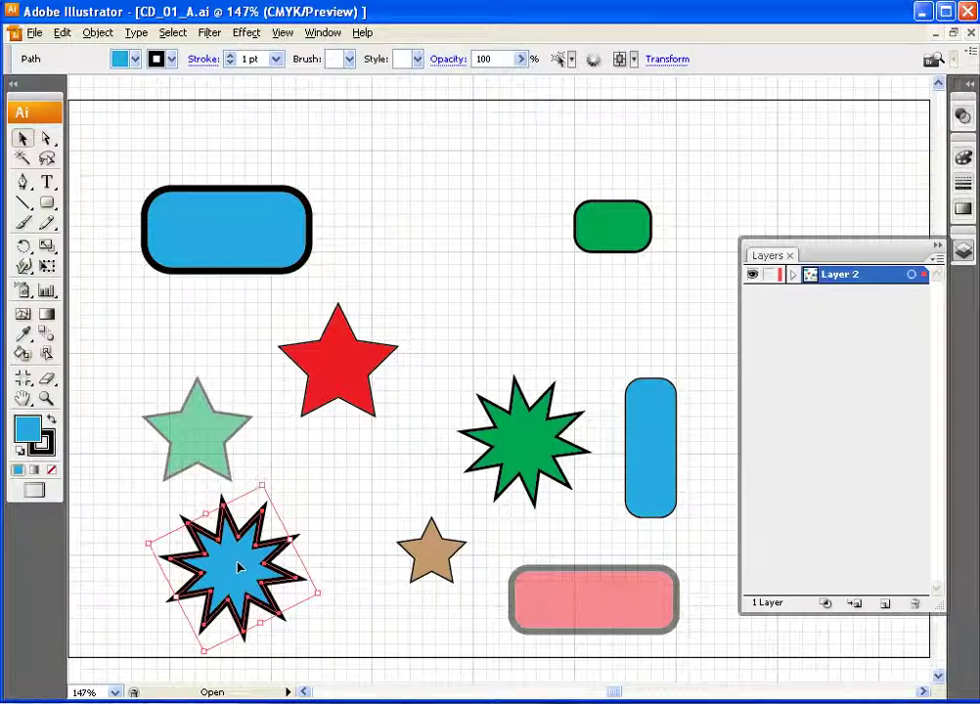
click(227, 246)
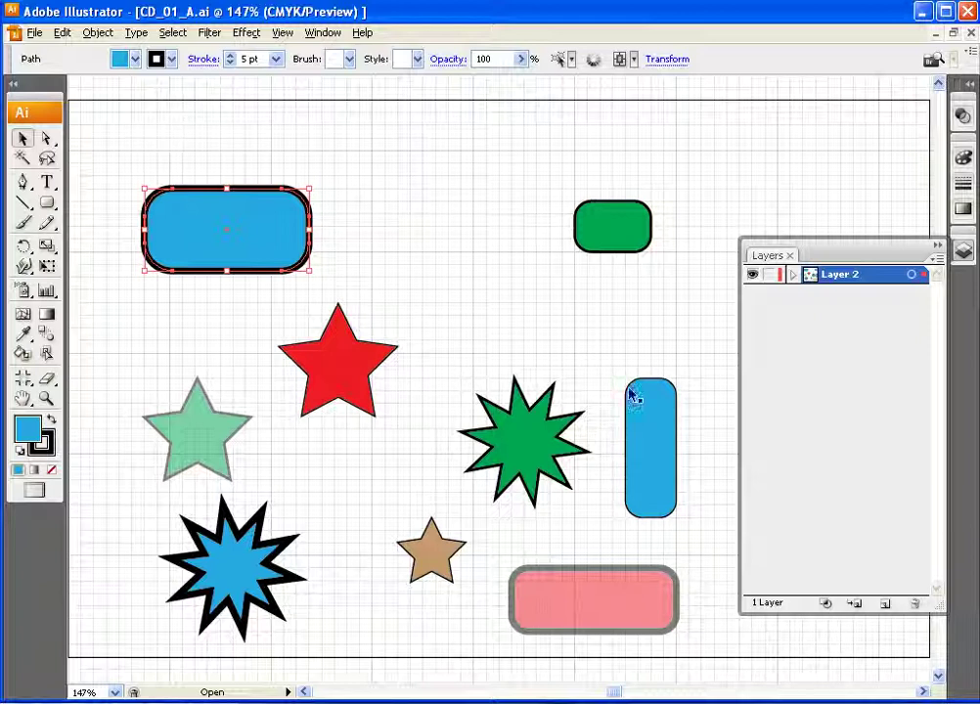
click(652, 407)
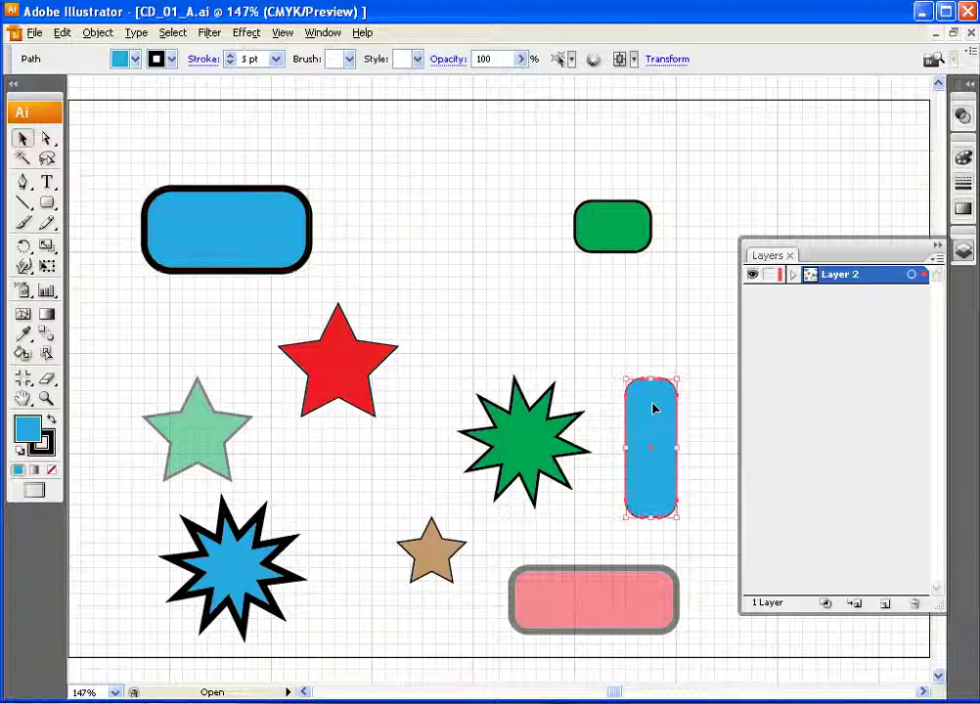
click(189, 201)
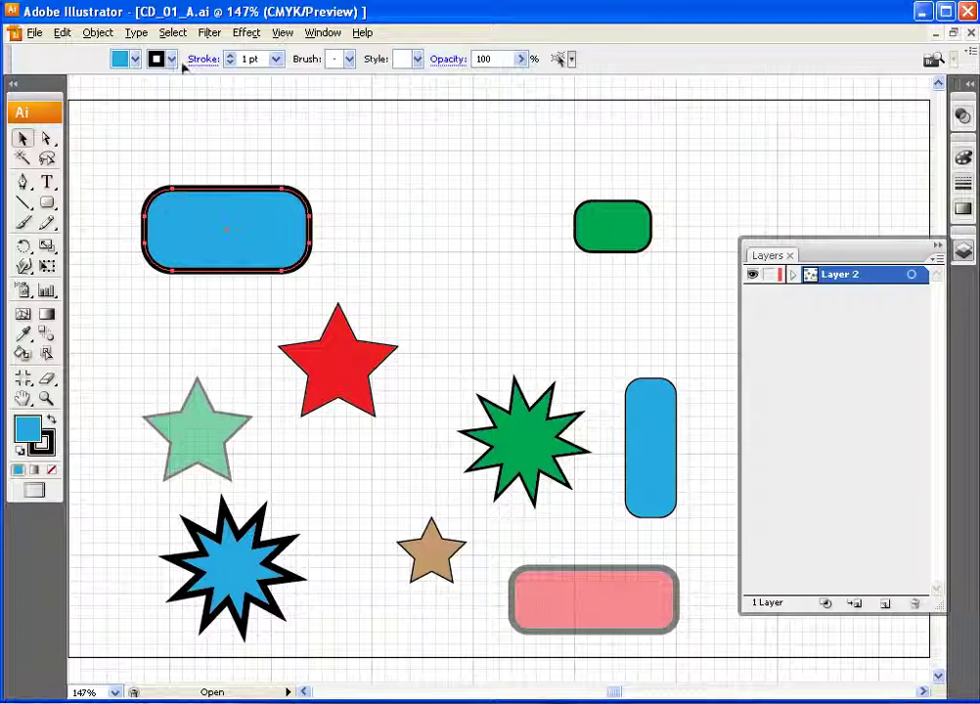
click(173, 32)
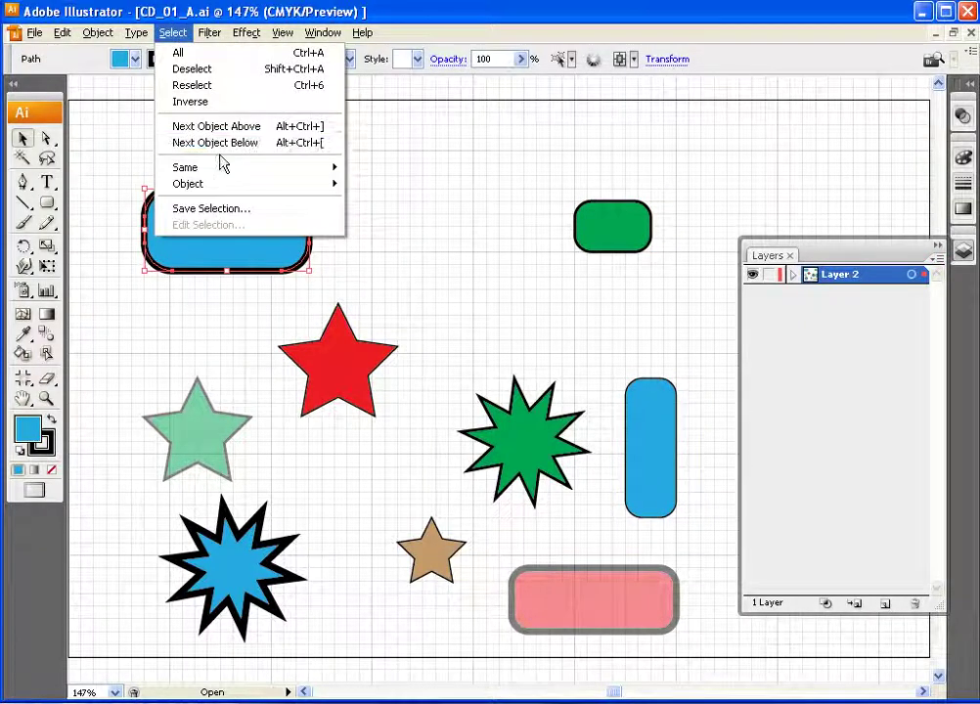
mouse_move(185, 167)
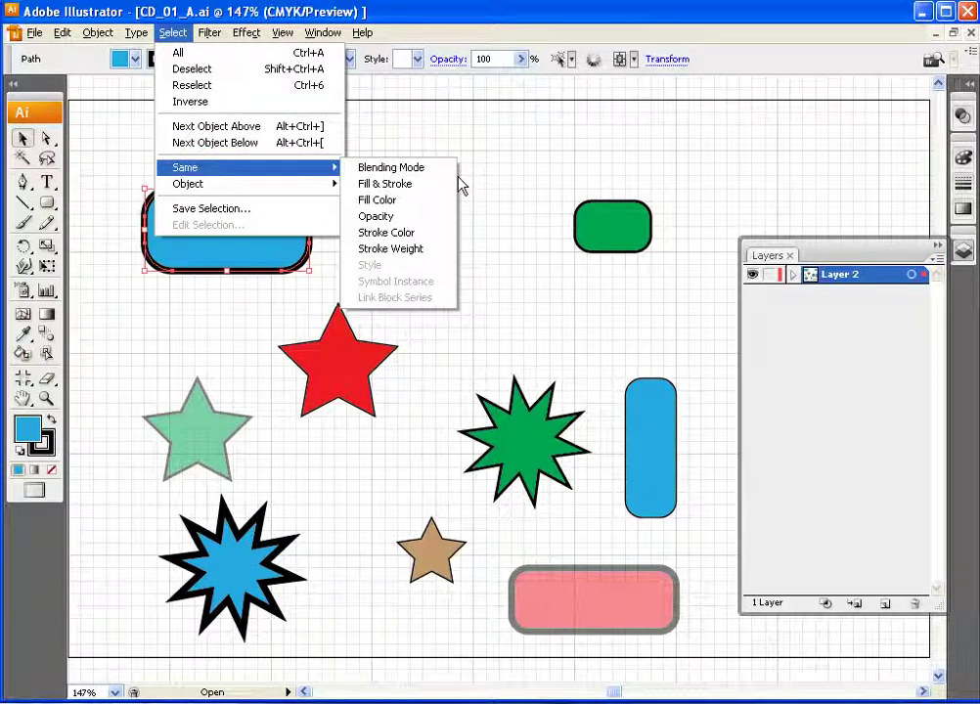
click(422, 217)
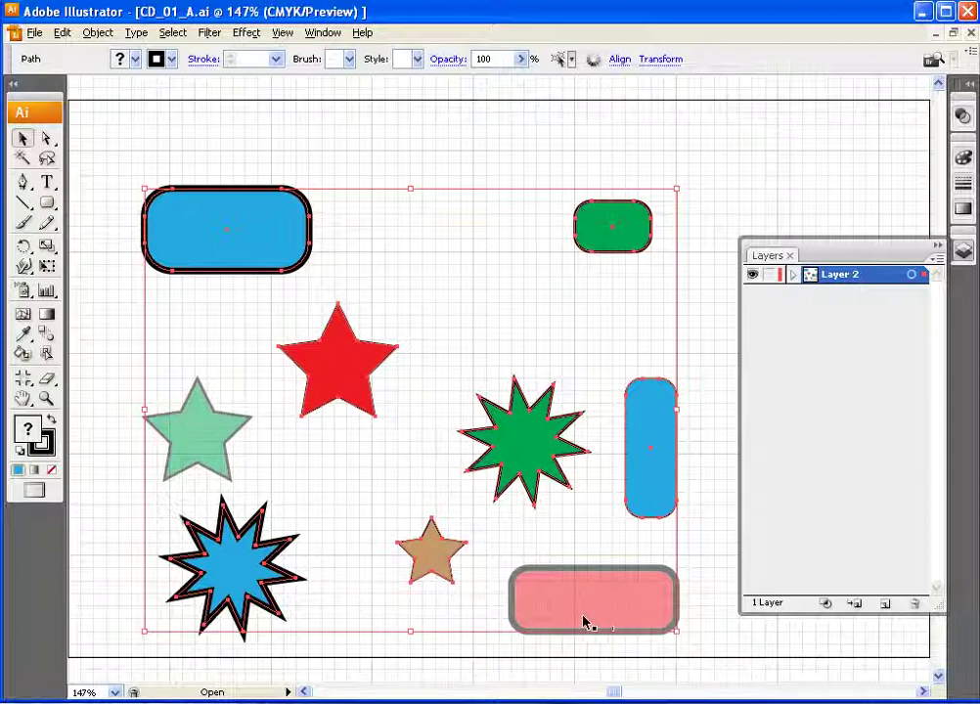
drag(206, 213, 711, 525)
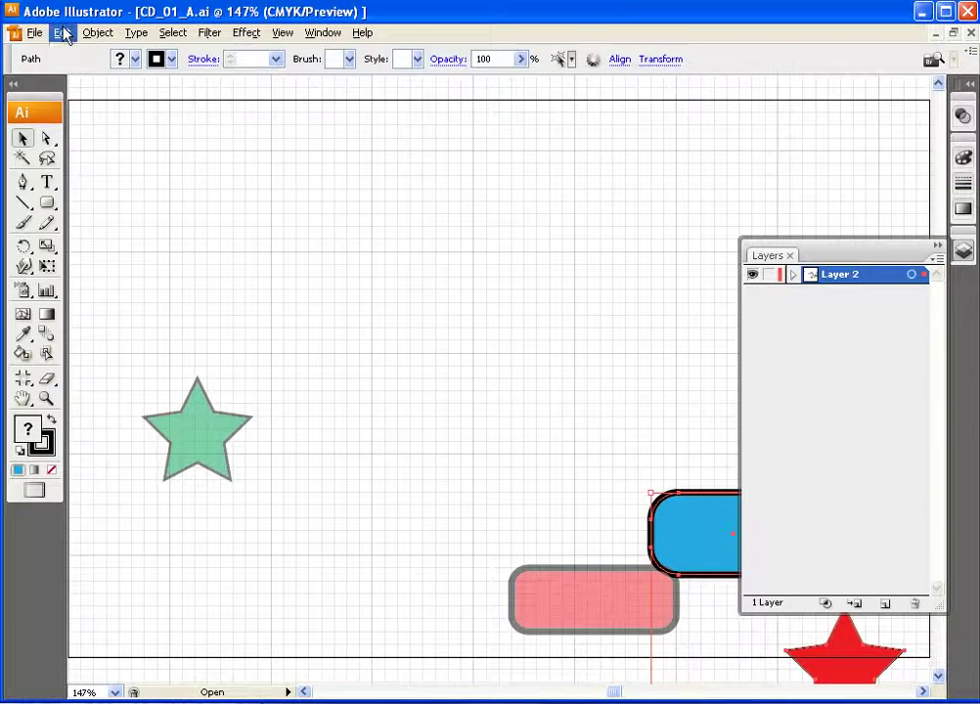
click(62, 32)
click(70, 55)
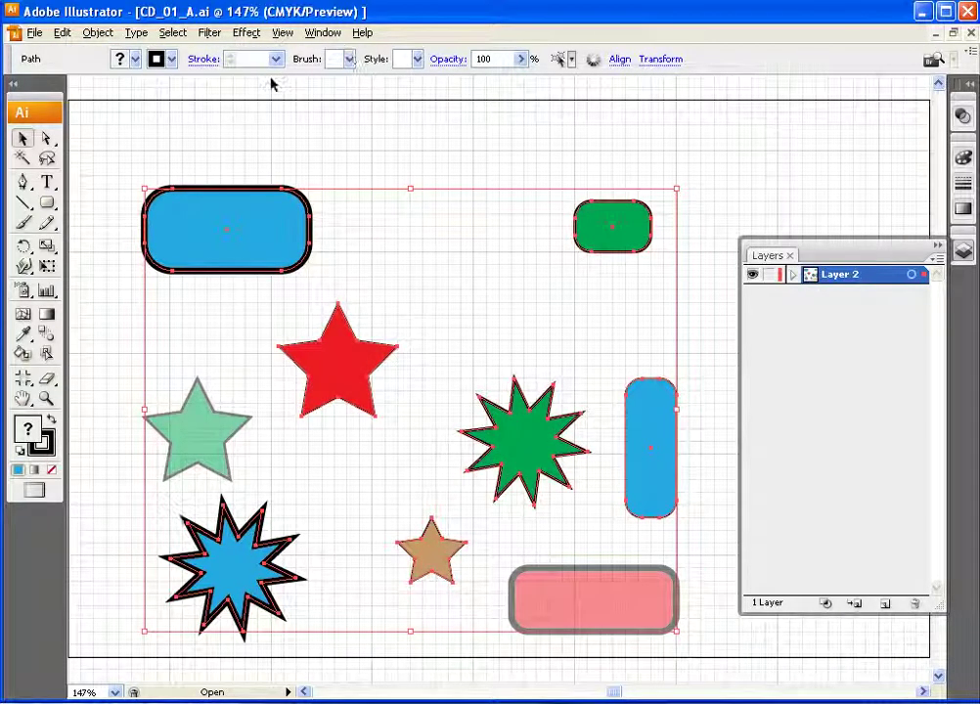
key(ctrl+shift+a)
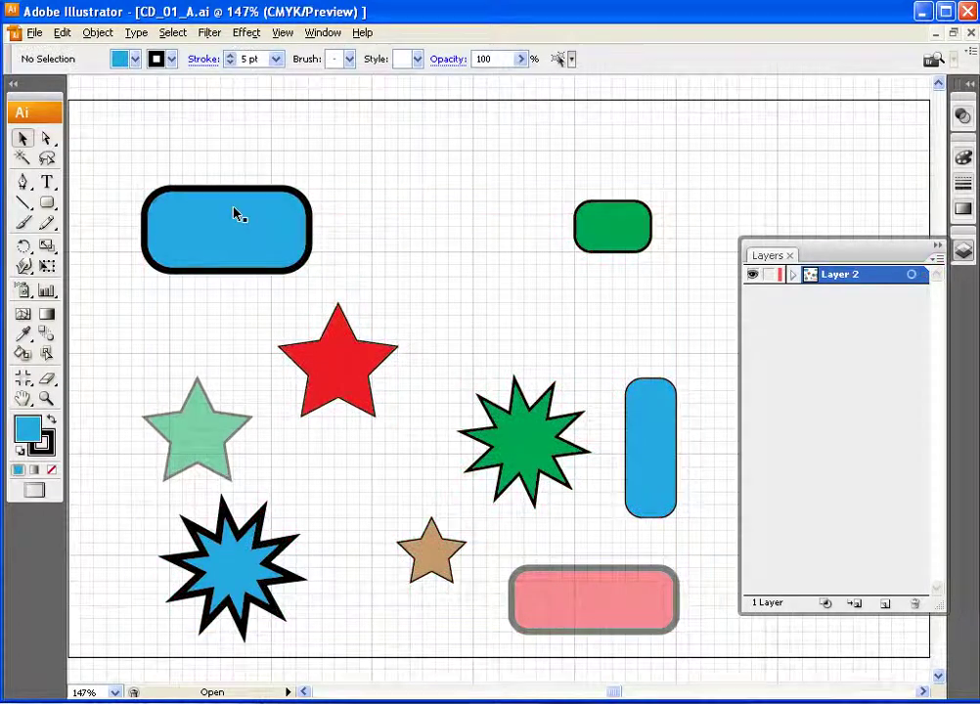
click(235, 232)
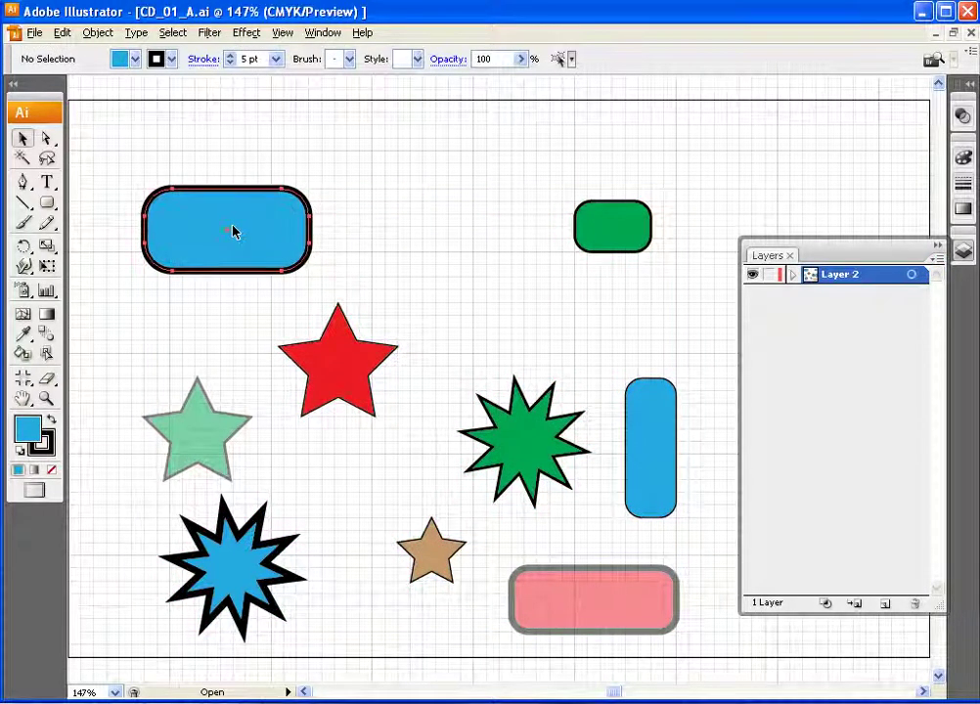
click(172, 32)
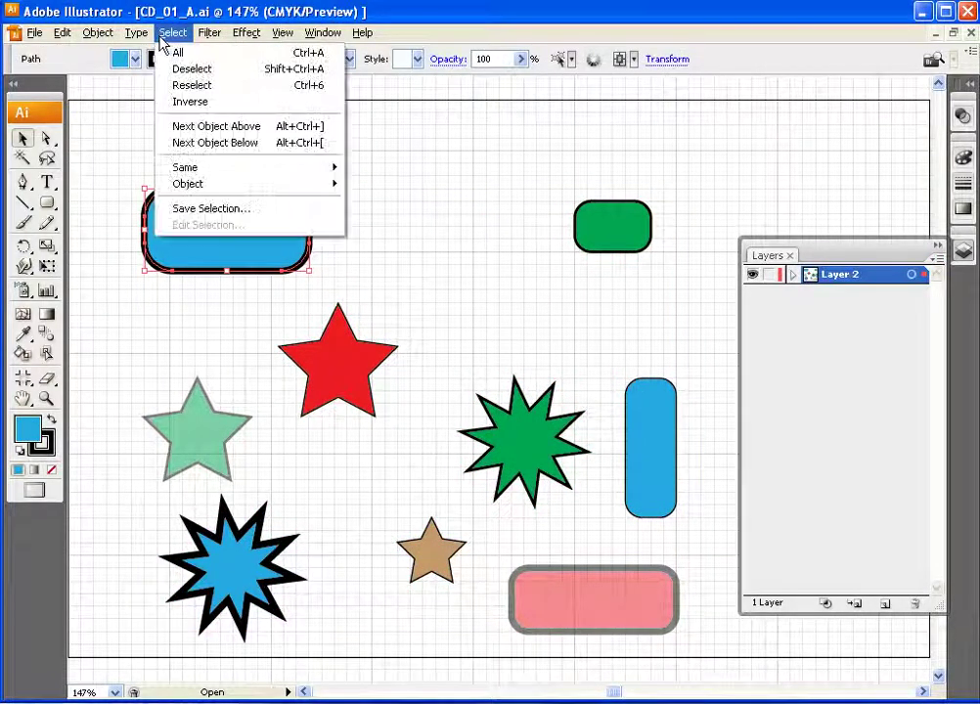
mouse_move(186, 167)
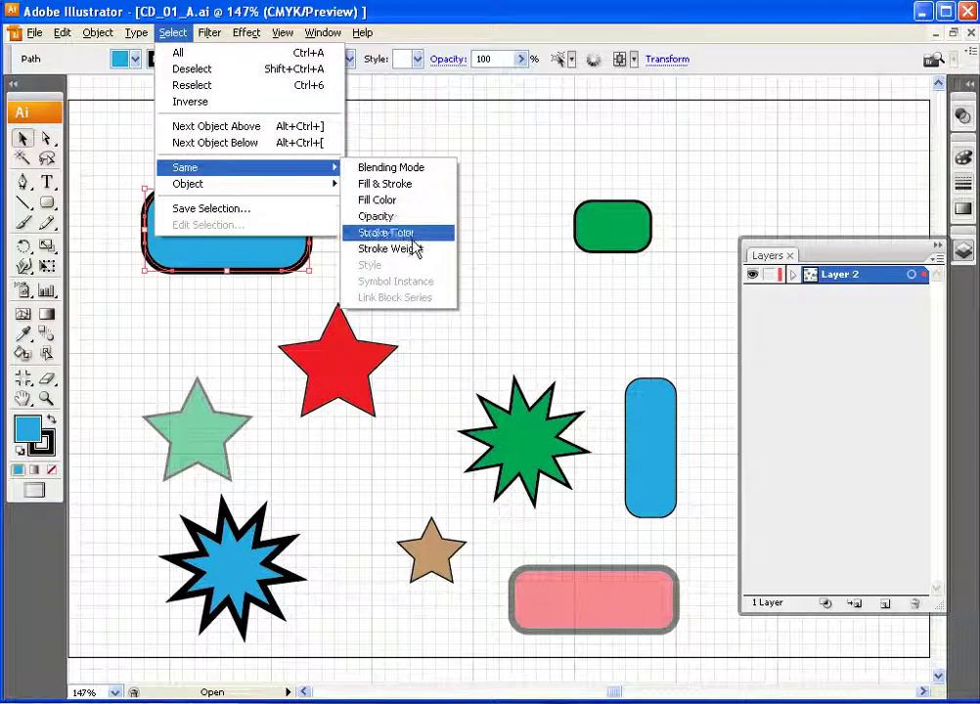
click(396, 235)
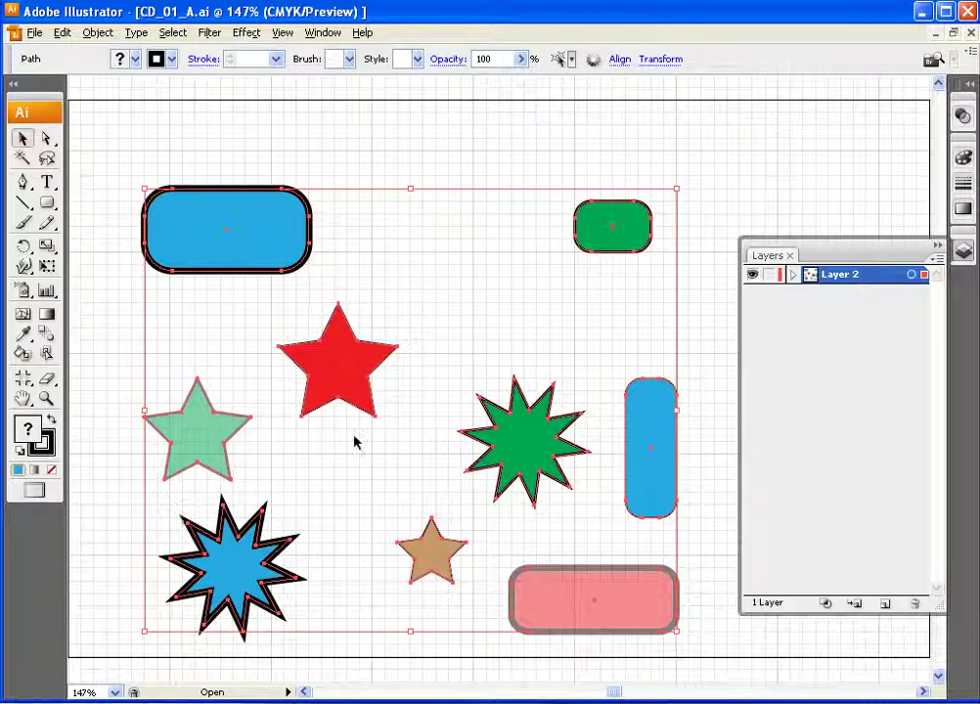
click(230, 169)
click(208, 444)
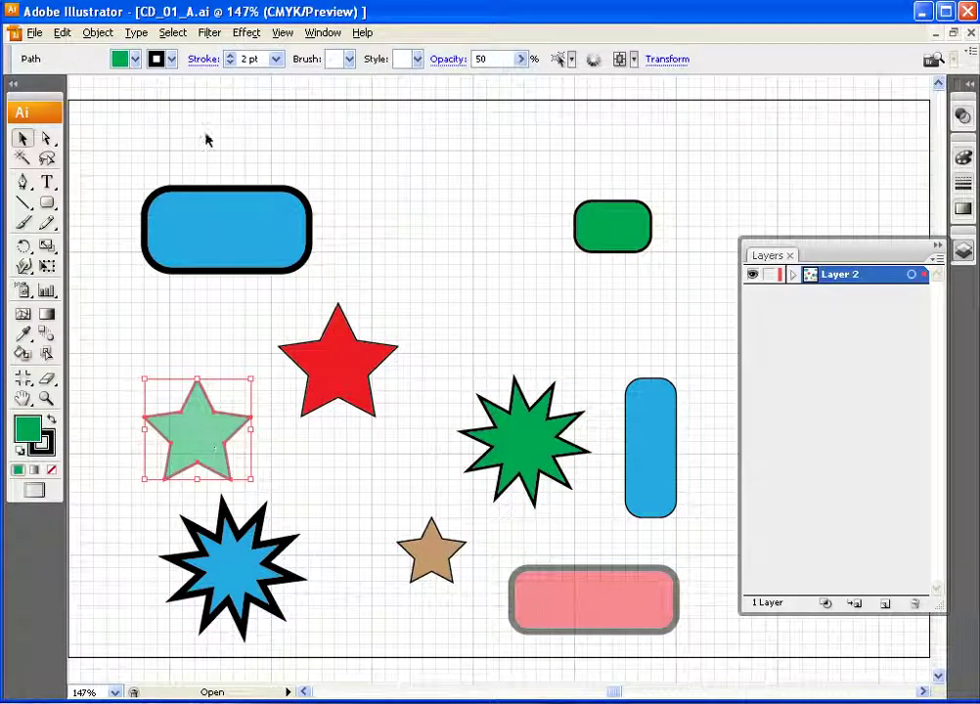
Select both 50%-opacity shapes via Select > Same > Opacity, trial-scale them, then undo and deselect
click(173, 33)
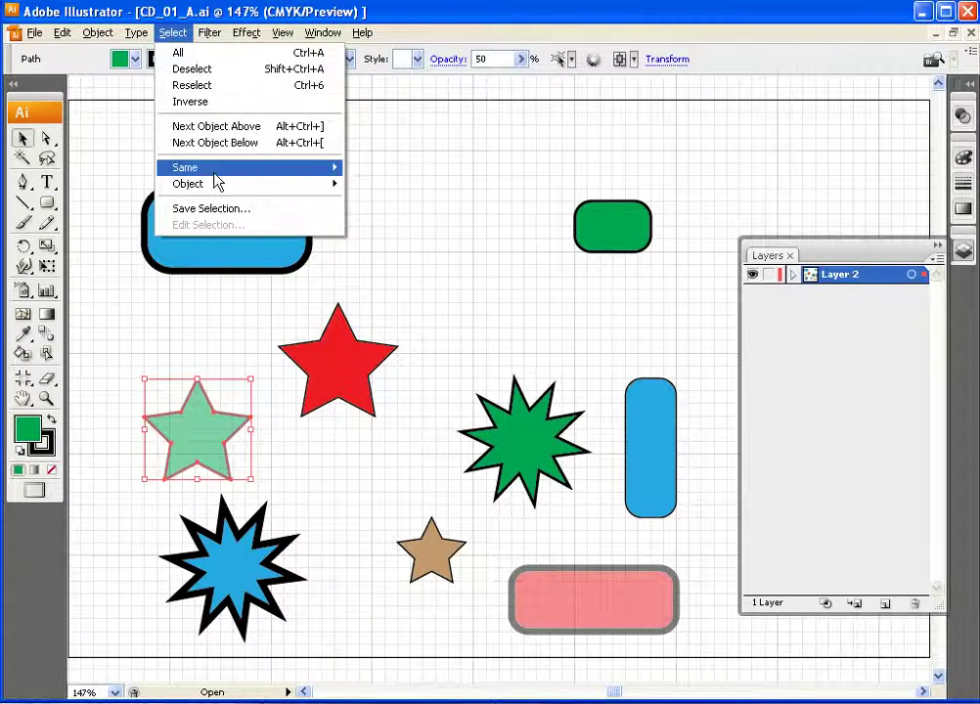
mouse_move(186, 168)
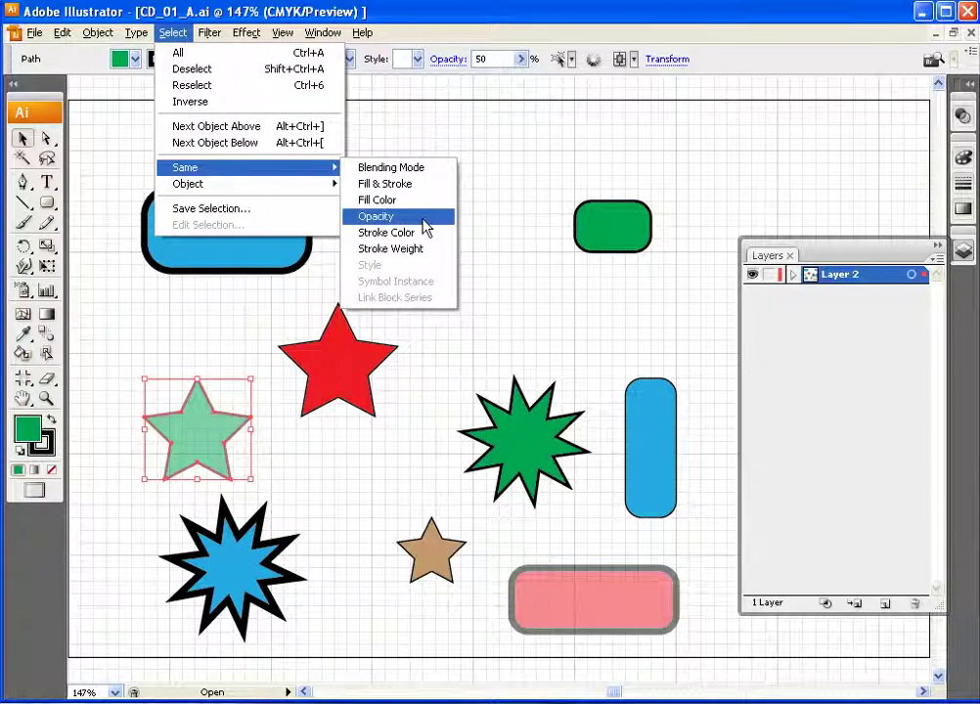
click(425, 217)
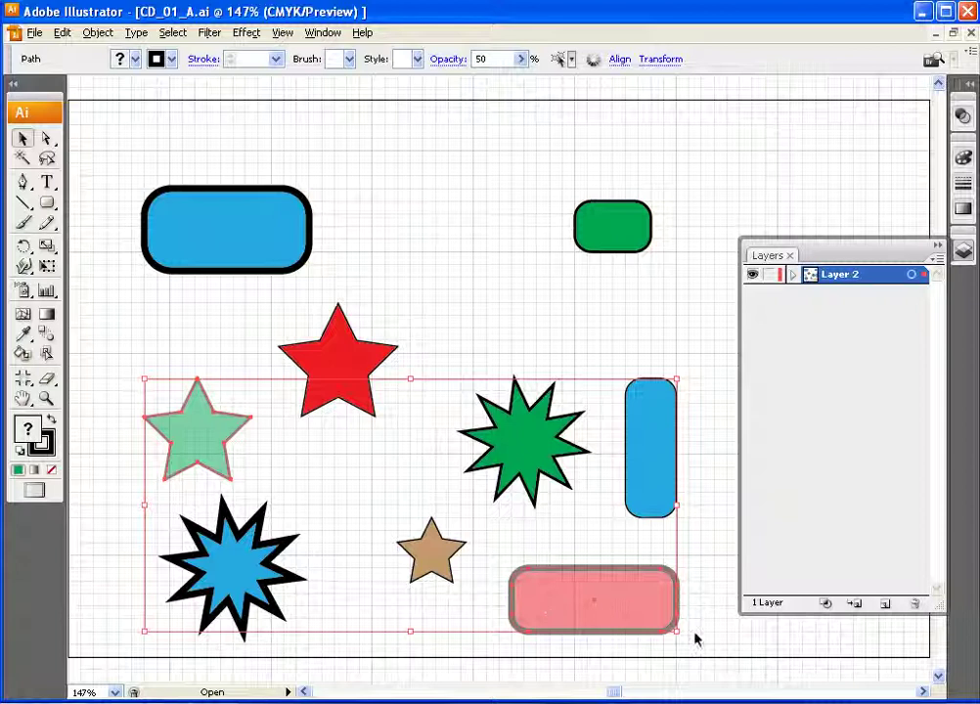
mouse_move(676, 631)
mouse_down()
mouse_move(406, 528)
mouse_move(333, 515)
mouse_move(264, 482)
mouse_move(269, 490)
mouse_up()
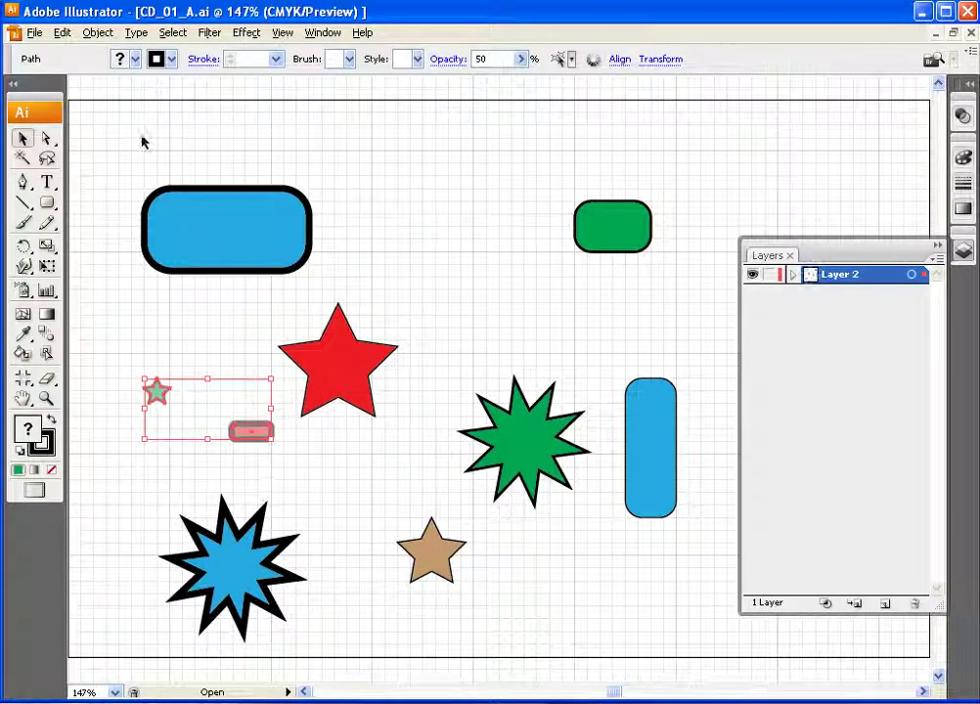
click(74, 33)
click(90, 52)
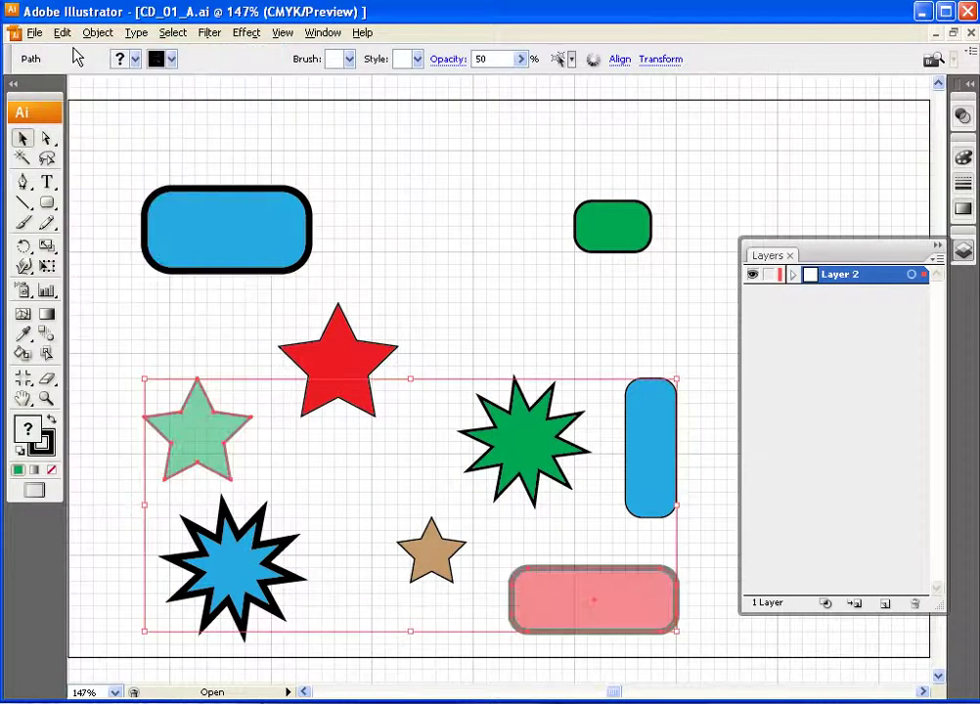
click(171, 298)
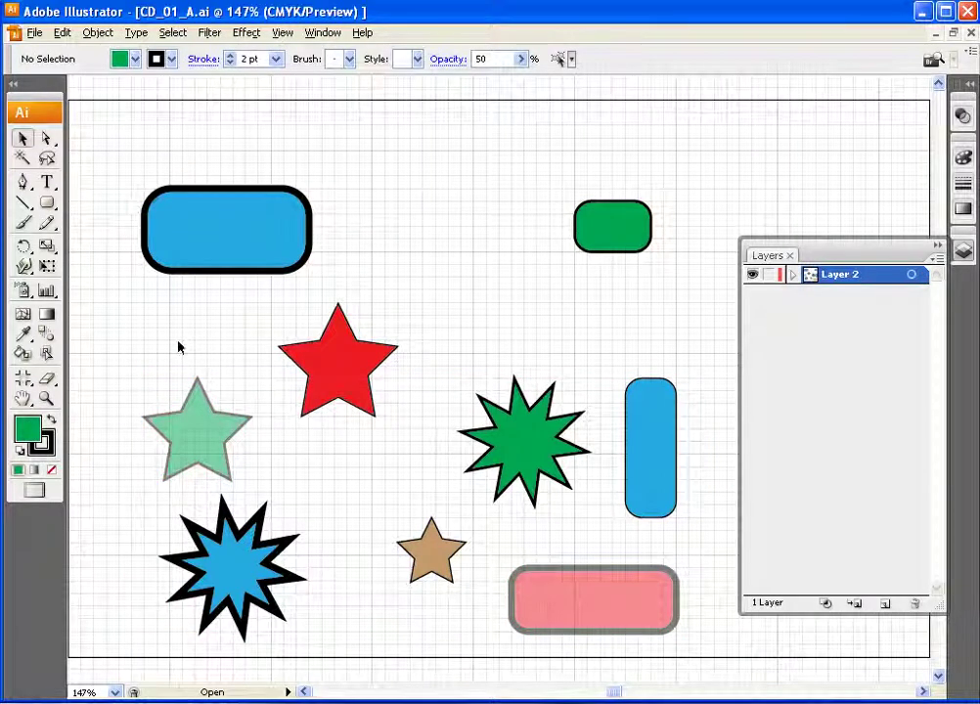